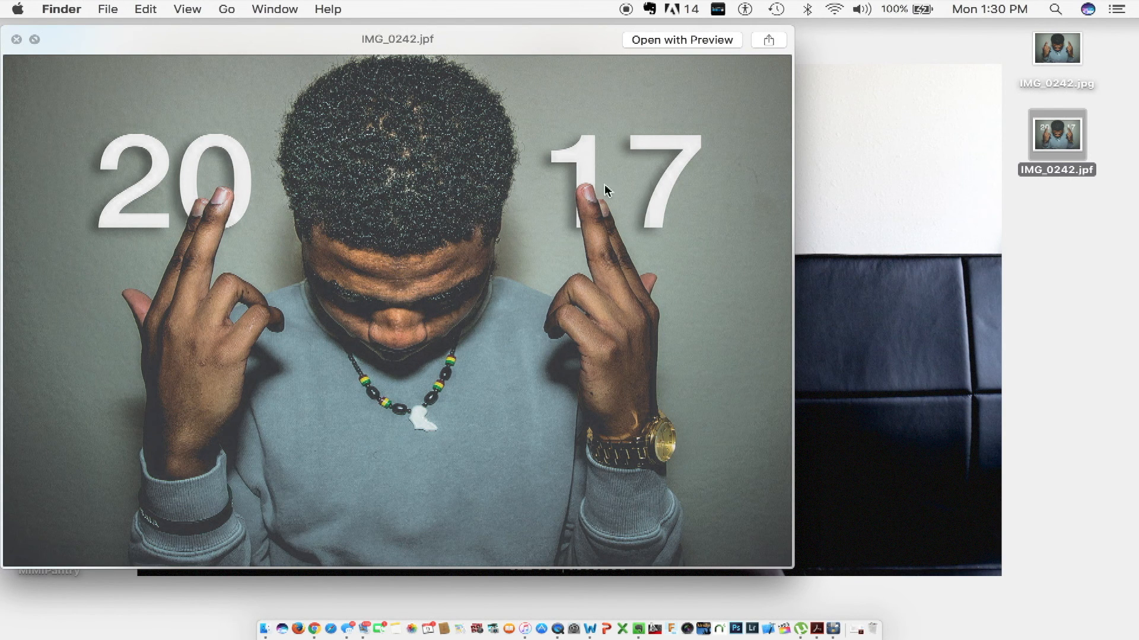
- Close the finished image's preview, then Quick Look the original IMG_0242.jpg and close it
{"action": "key", "text": "space"}
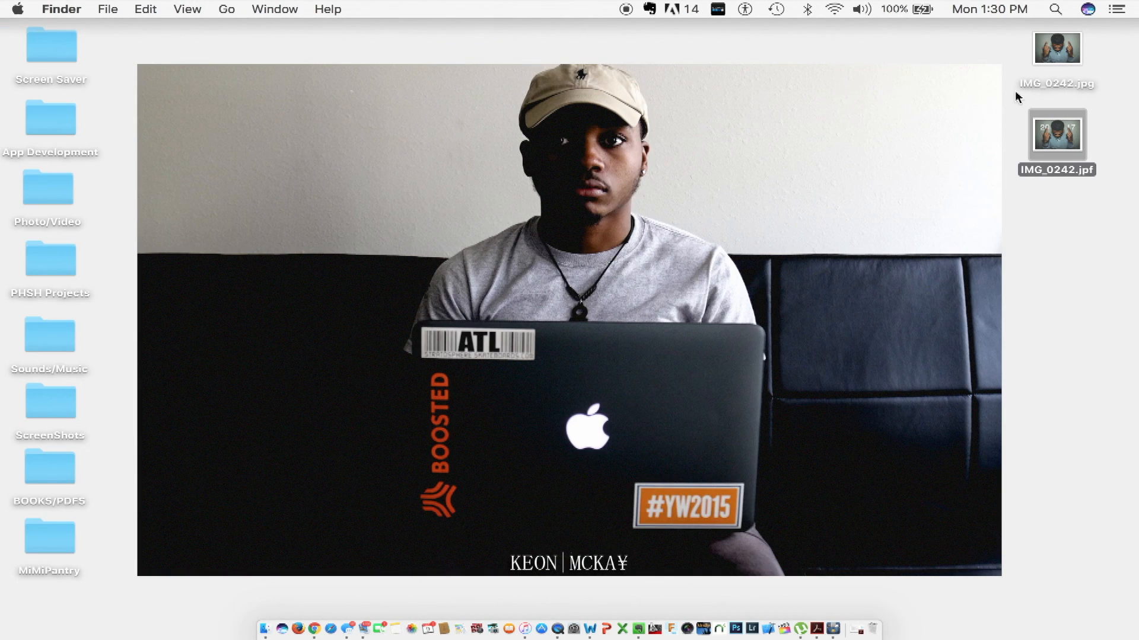
{"action": "left_click", "coordinate": [1063, 56]}
{"action": "key", "text": "space"}
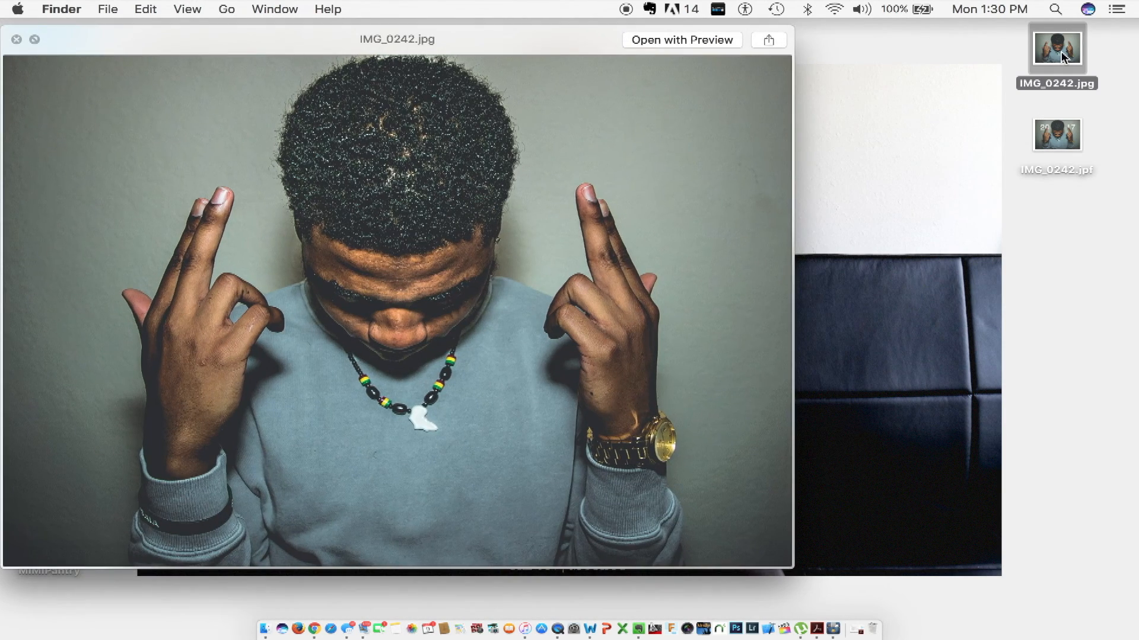
{"action": "key", "text": "space"}
- Open IMG_0242.jpg with Adobe Photoshop CC 2015 from the file's Open With list
{"action": "right_click", "coordinate": [1063, 56]}
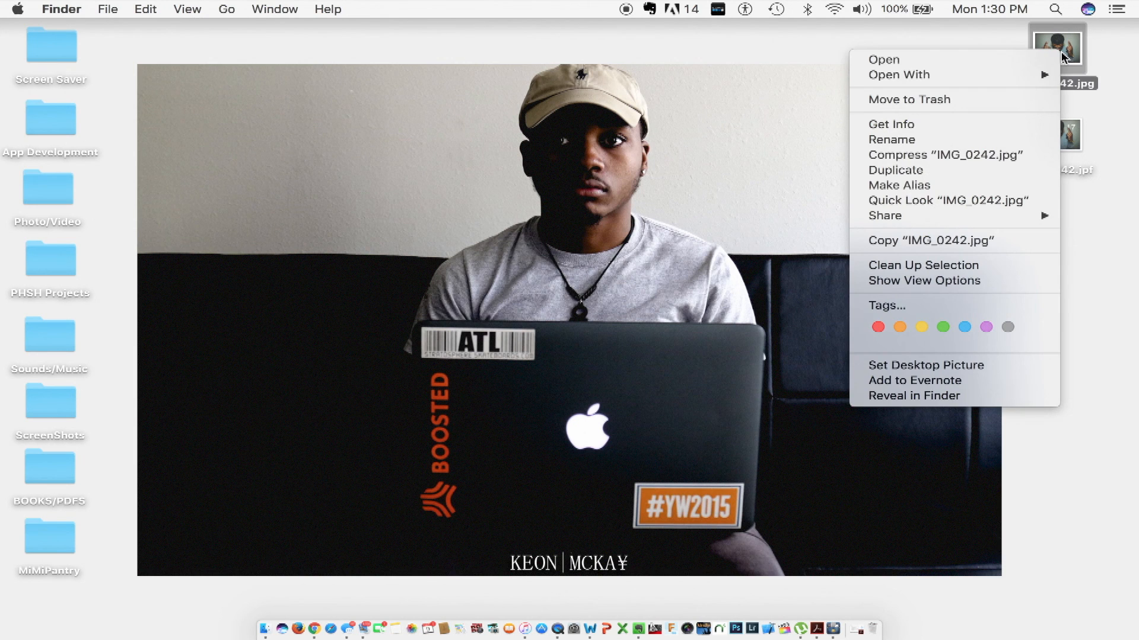
{"action": "mouse_move", "coordinate": [943, 74]}
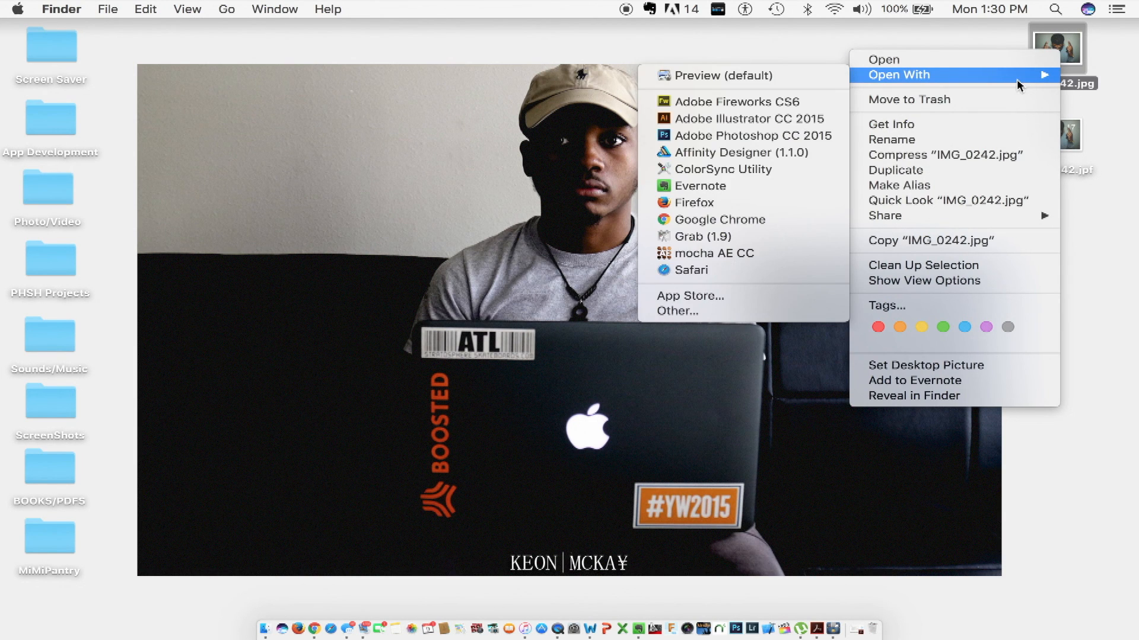
{"action": "left_click", "coordinate": [757, 136]}
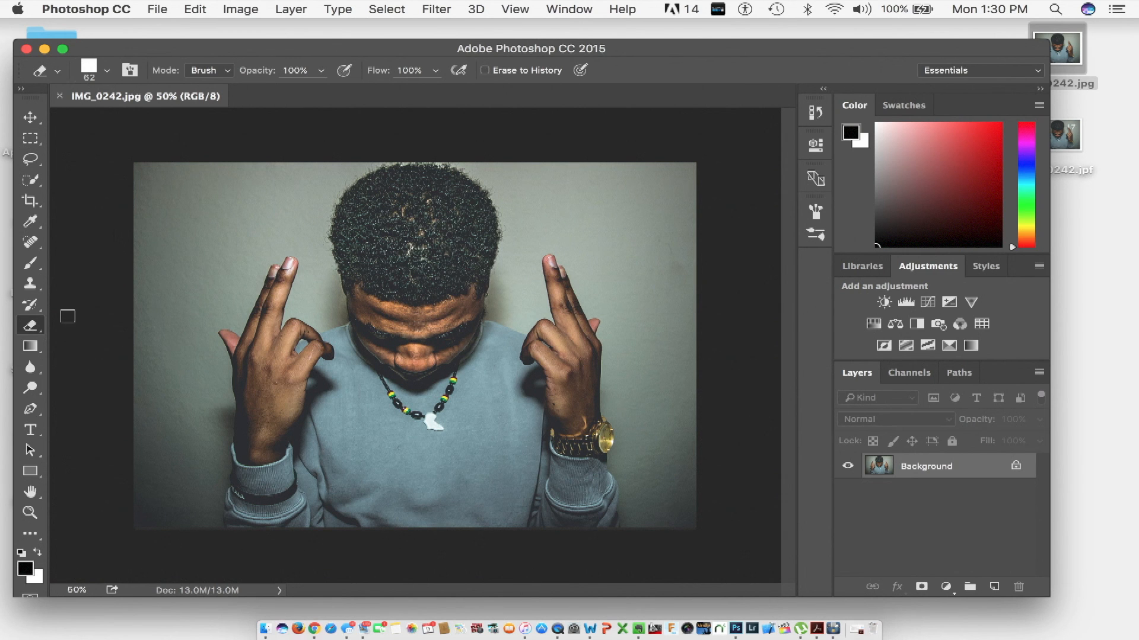
- Create a wide text box across the top with white '20' and '17' and commit it
{"action": "left_click", "coordinate": [31, 430]}
{"action": "mouse_move", "coordinate": [178, 188]}
{"action": "left_mouse_down"}
{"action": "mouse_move", "coordinate": [447, 276]}
{"action": "mouse_move", "coordinate": [655, 319]}
{"action": "left_mouse_up"}
{"action": "type", "text": "20"}
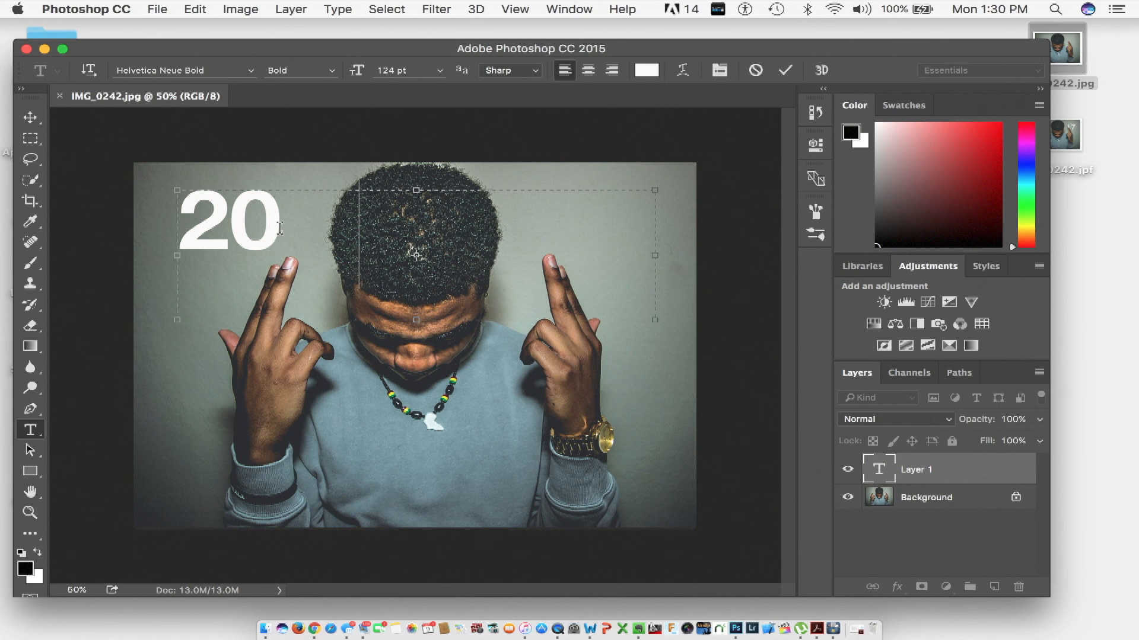
{"action": "type", "text": "         17"}
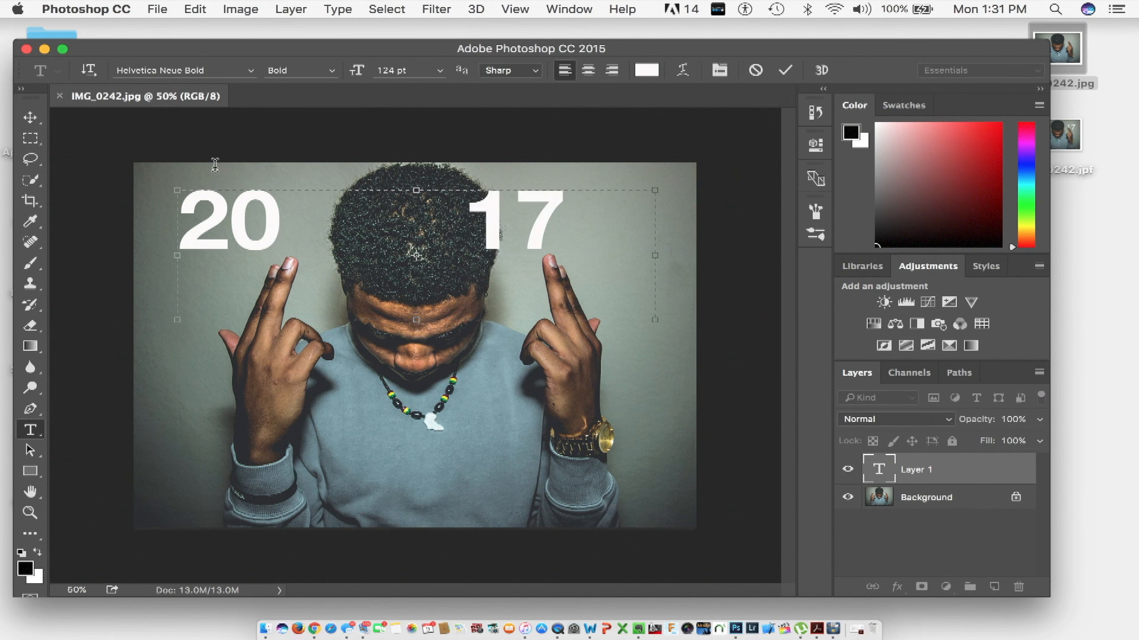
{"action": "left_click", "coordinate": [31, 118]}
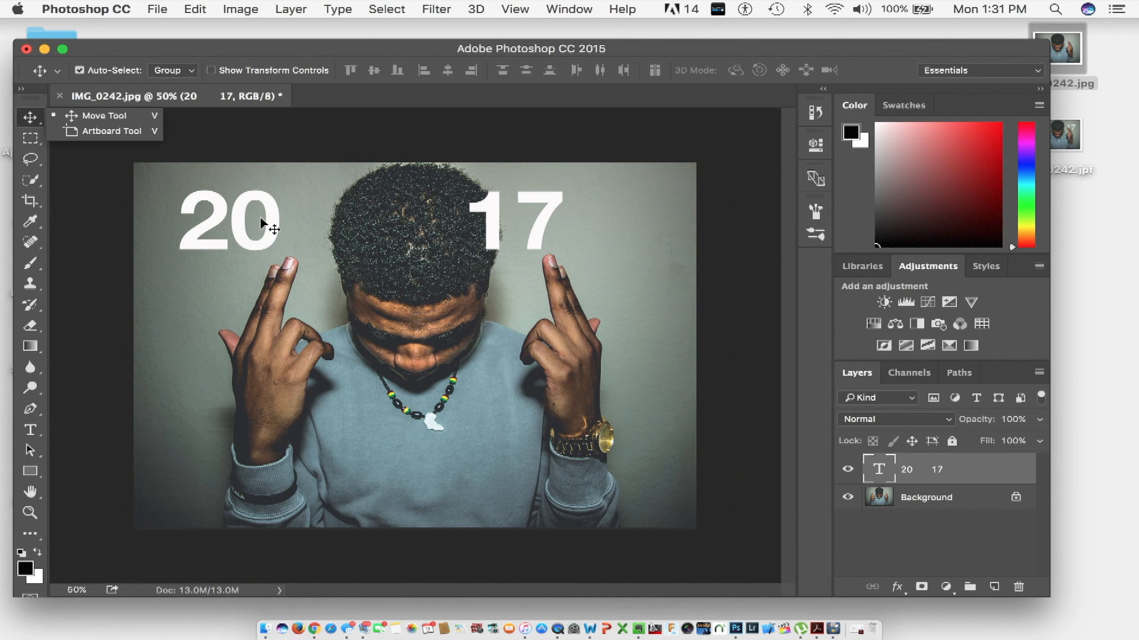
- Drag the '20 17' text layer down and left so the numbers sit over the raised fingertips
{"action": "left_click_drag", "start_coordinate": [463, 240], "coordinate": [478, 246]}
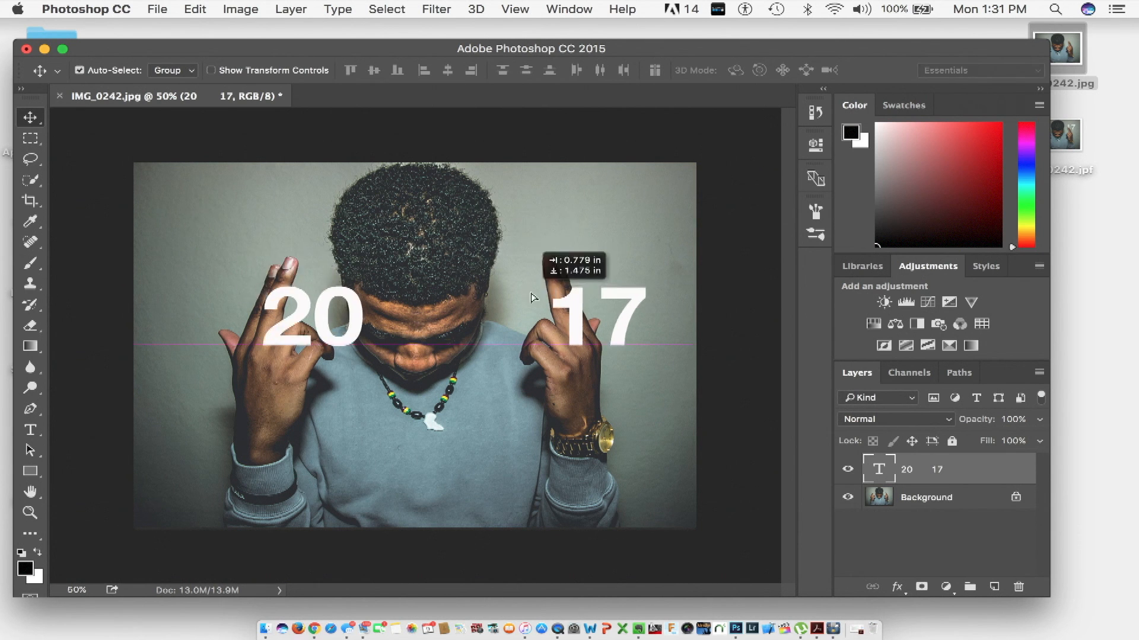
{"action": "key", "text": "t"}
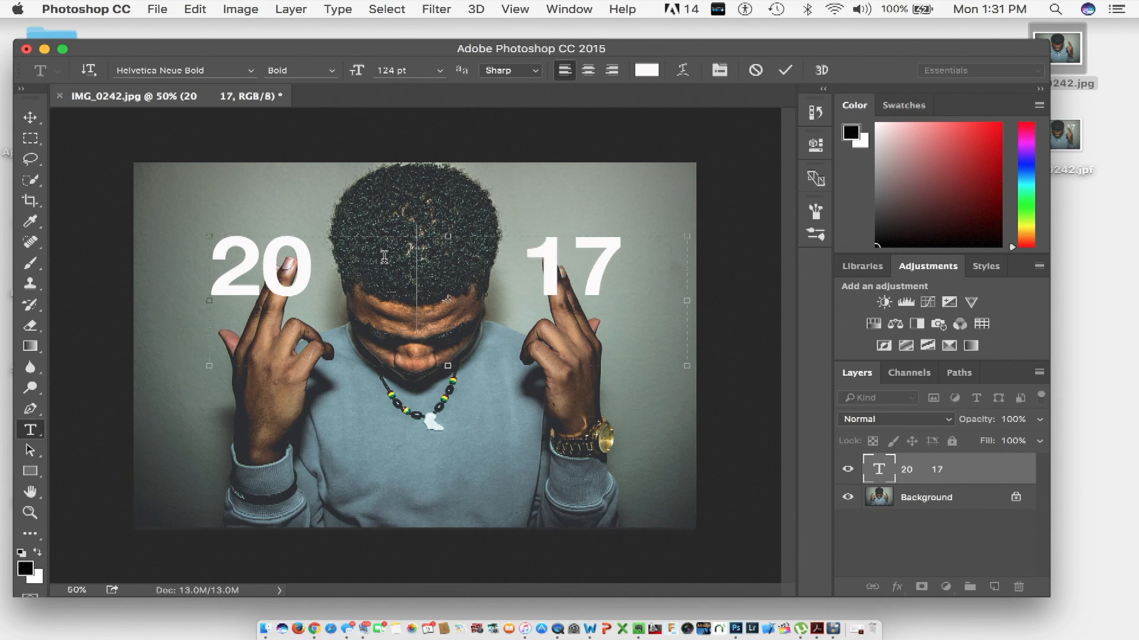
{"action": "key", "text": "v"}
{"action": "left_click_drag", "start_coordinate": [365, 267], "coordinate": [296, 283]}
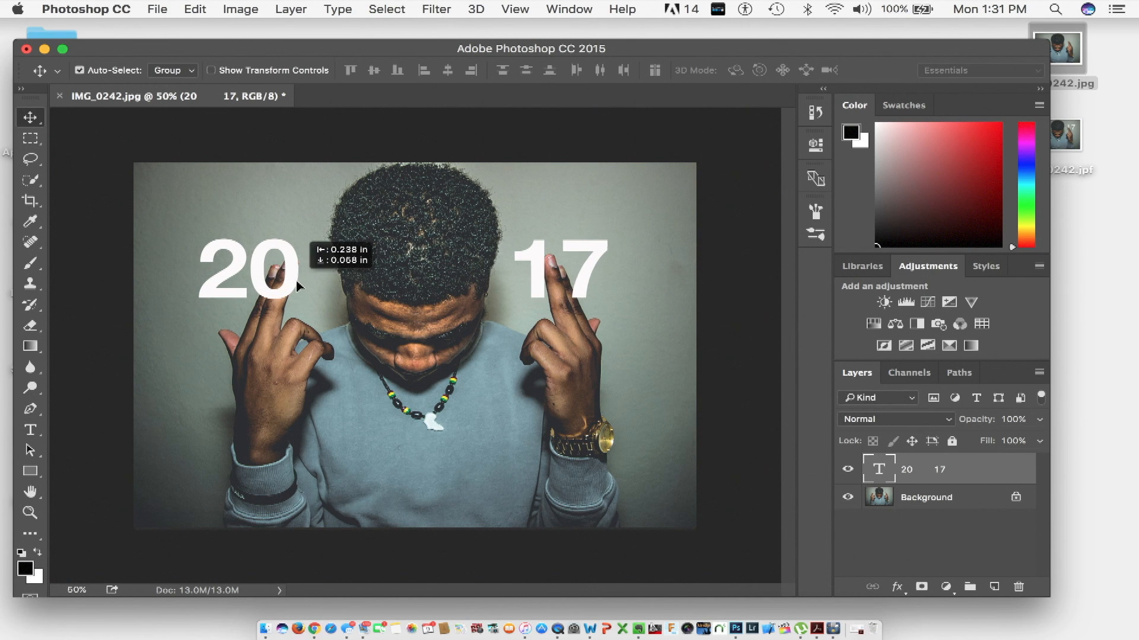
{"action": "left_click_drag", "start_coordinate": [296, 284], "coordinate": [306, 284]}
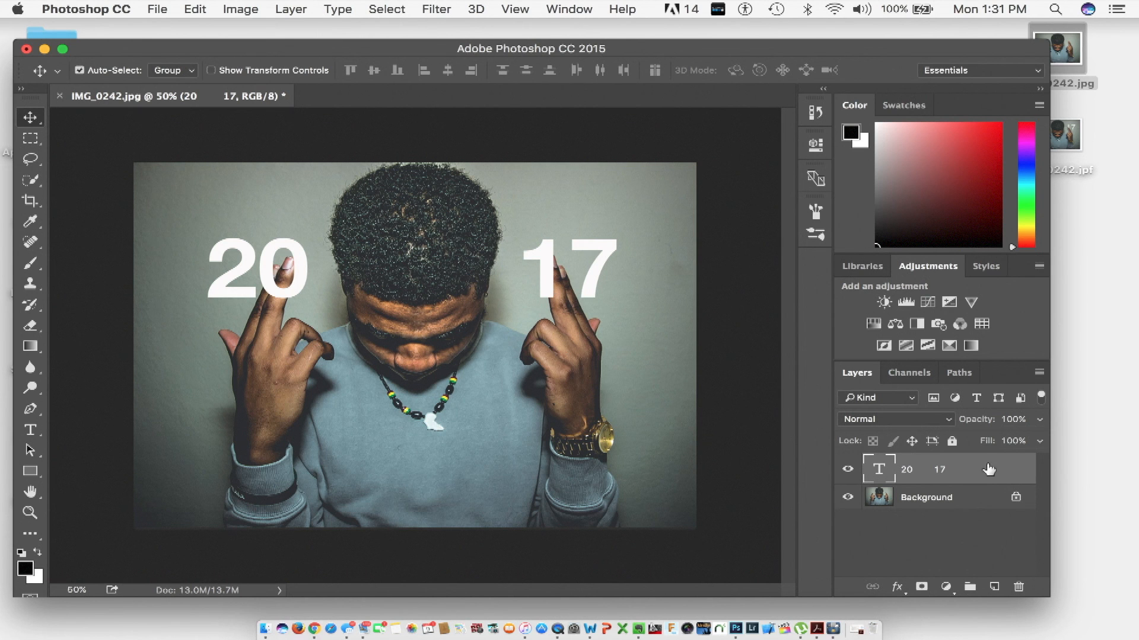
- Duplicate the Background layer and move 'Background copy' above the text layer, hiding the numbers
{"action": "left_click", "coordinate": [945, 499]}
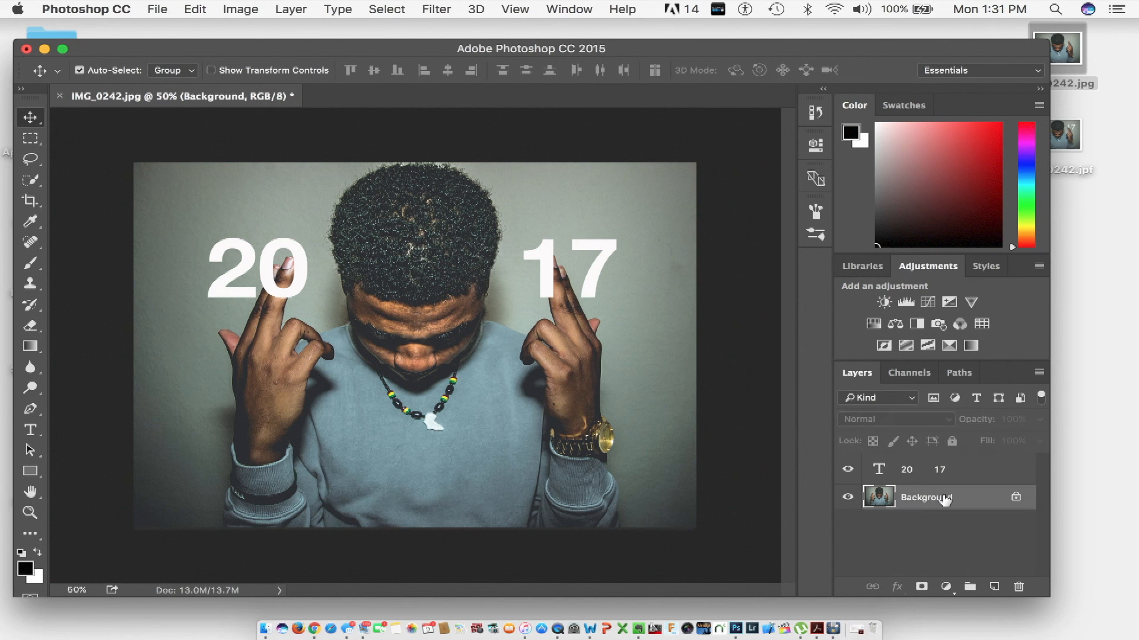
{"action": "right_click", "coordinate": [944, 498]}
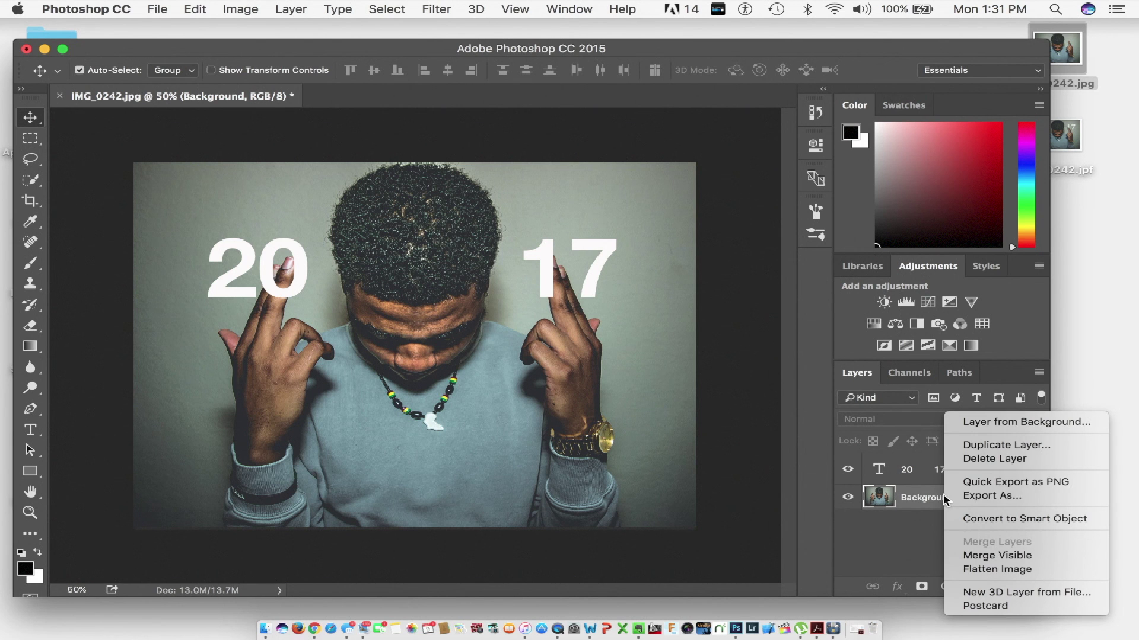
{"action": "left_click", "coordinate": [991, 447]}
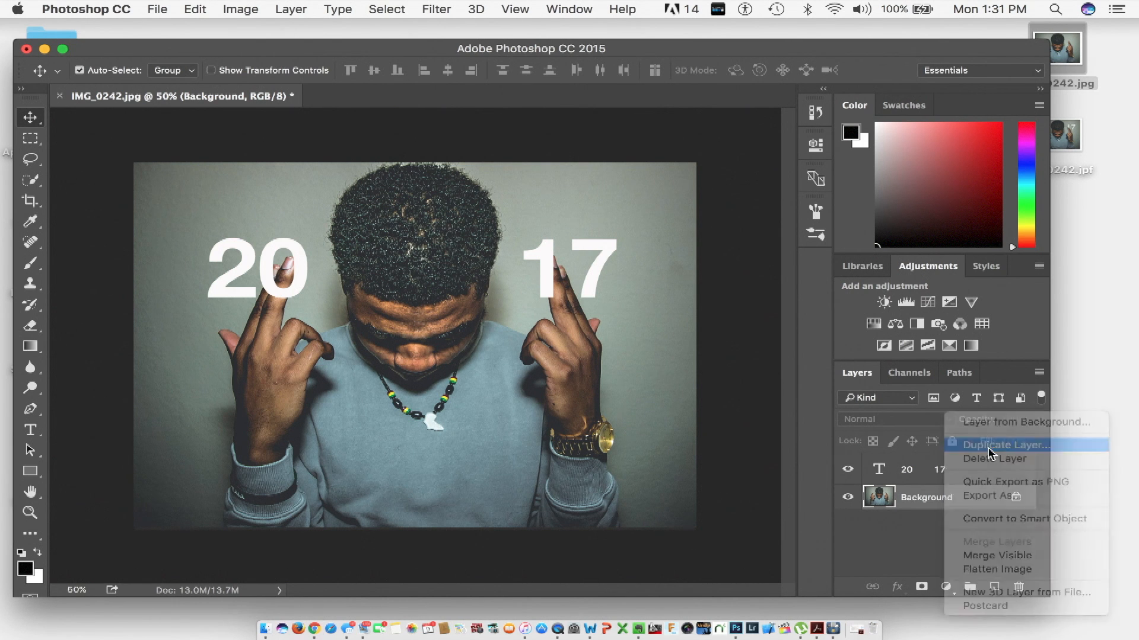
{"action": "left_click", "coordinate": [745, 255]}
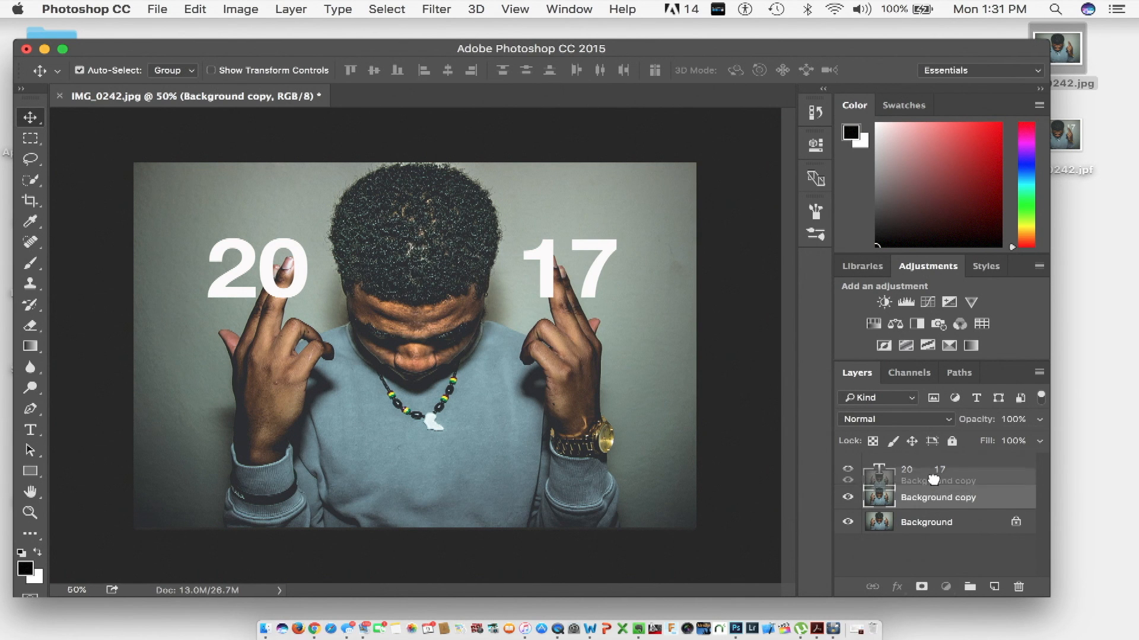
{"action": "left_click_drag", "start_coordinate": [937, 500], "coordinate": [930, 461]}
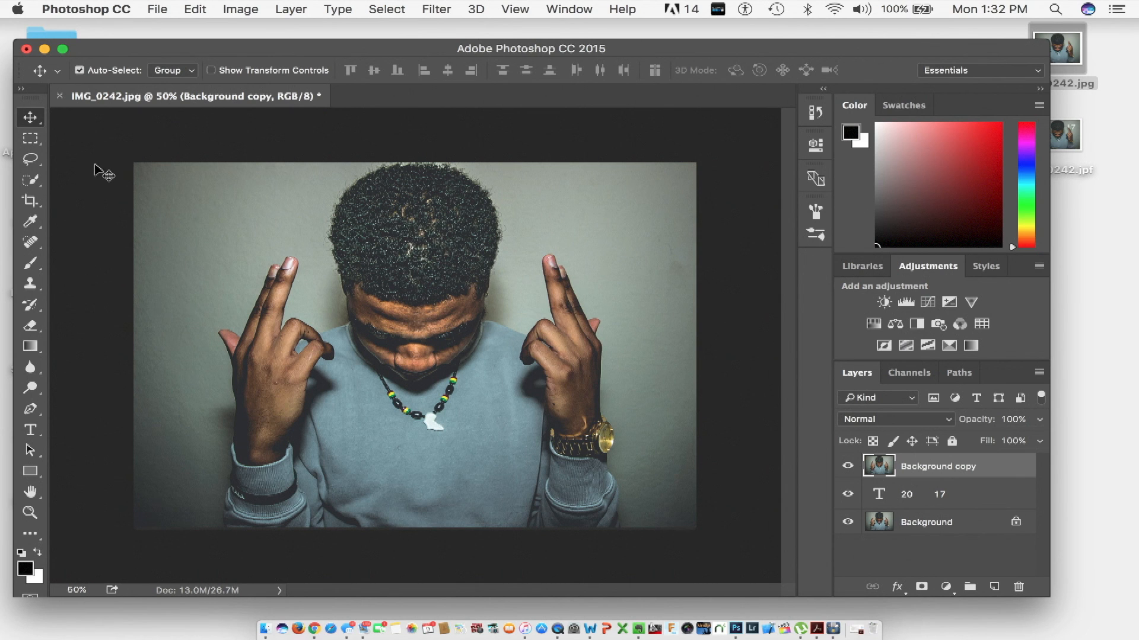
- Choose the Quick Selection tool with Add to selection enabled
{"action": "left_click", "coordinate": [31, 181]}
{"action": "right_click", "coordinate": [33, 183]}
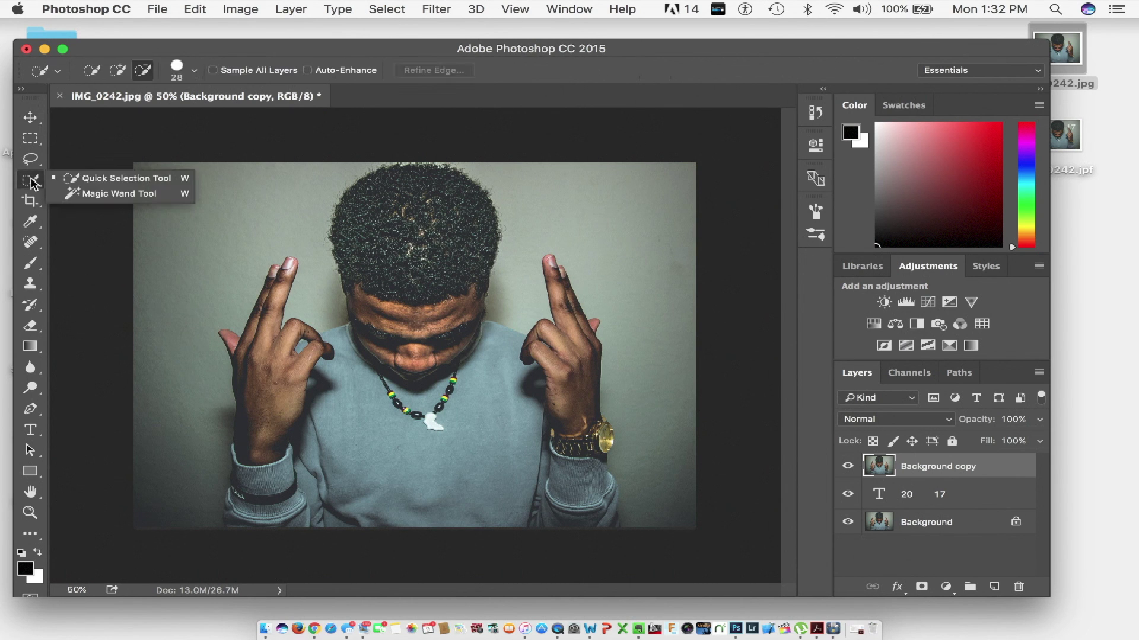
{"action": "left_click", "coordinate": [74, 179]}
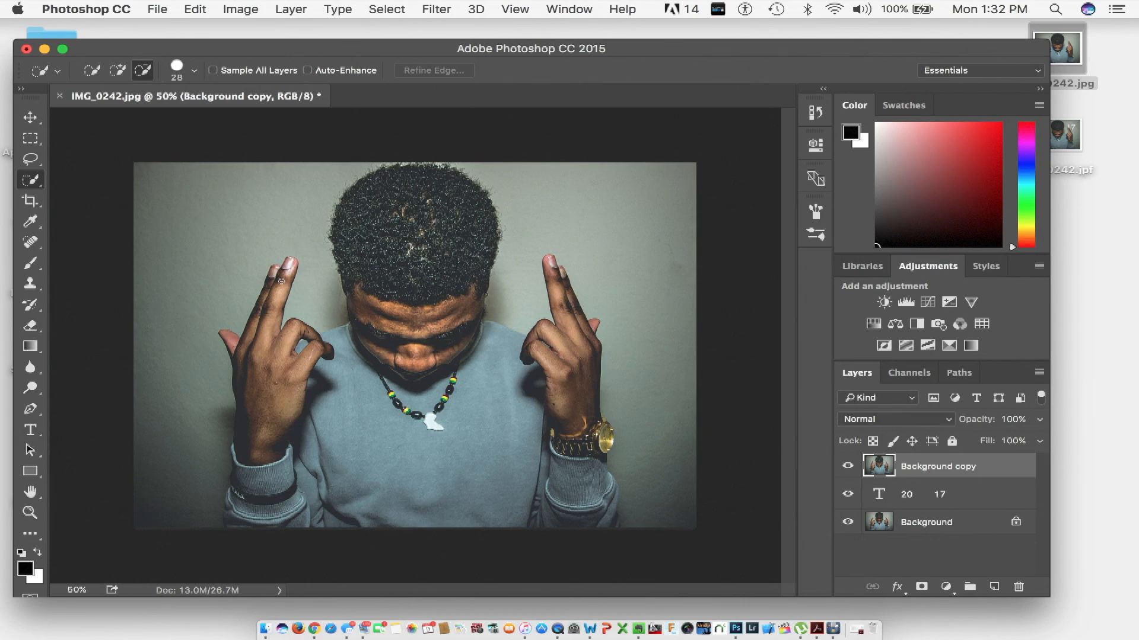
{"action": "scroll", "coordinate": [281, 281], "scroll_direction": "up", "scroll_amount": 3}
{"action": "scroll", "coordinate": [281, 282], "scroll_direction": "up", "scroll_amount": 2}
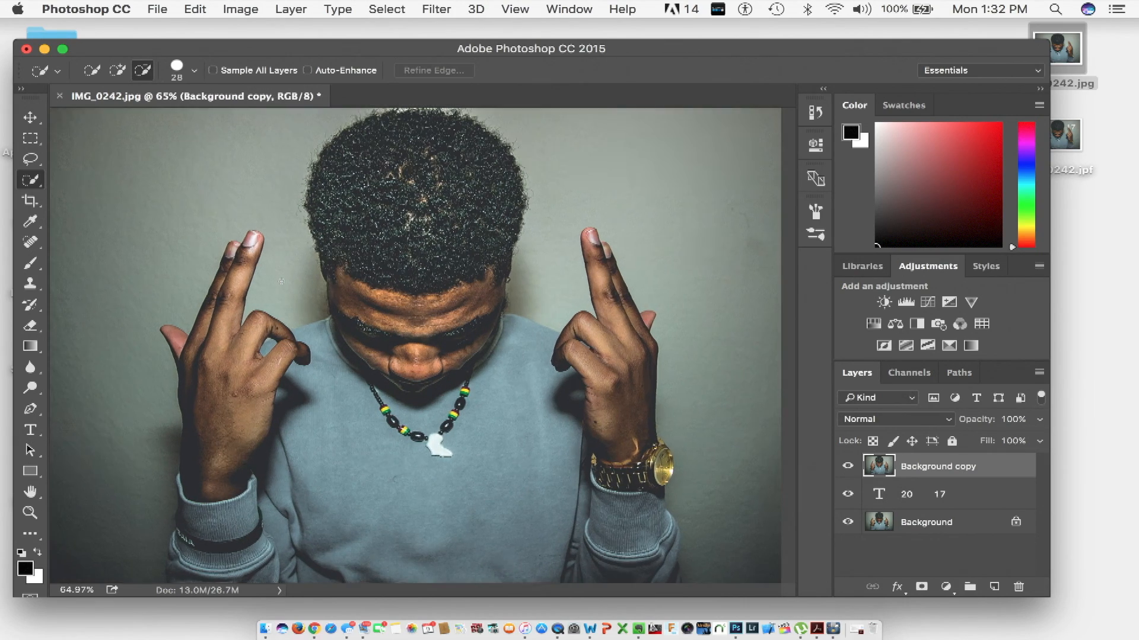
{"action": "scroll", "coordinate": [281, 281], "scroll_direction": "up", "scroll_amount": 2}
{"action": "scroll", "coordinate": [281, 281], "scroll_direction": "up", "scroll_amount": 2}
{"action": "scroll", "coordinate": [282, 281], "scroll_direction": "up", "scroll_amount": 2}
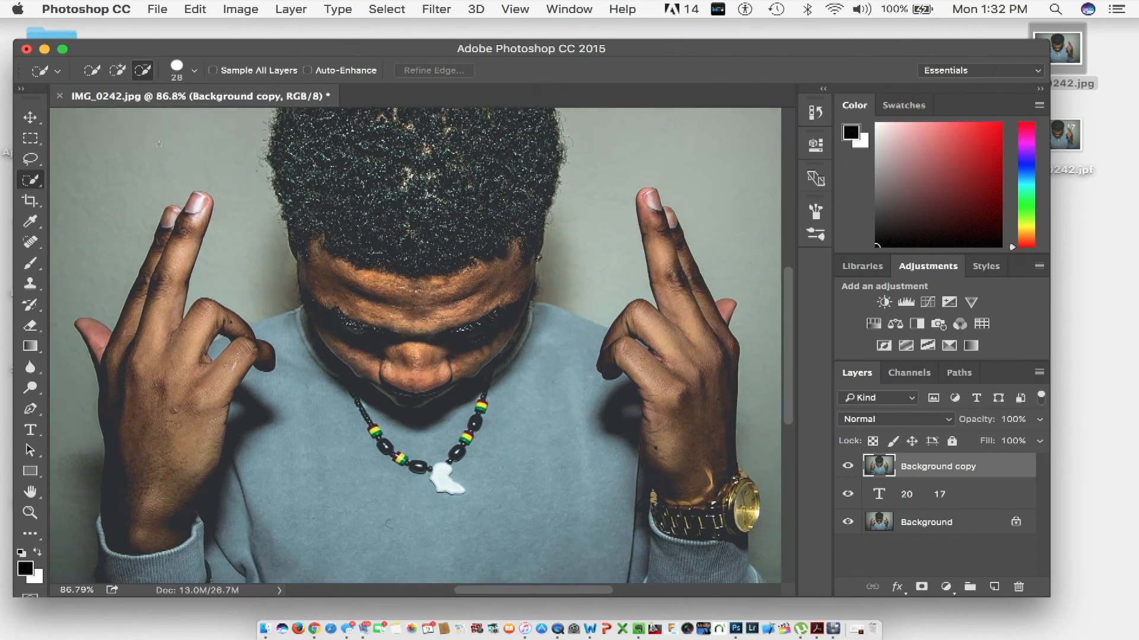
{"action": "scroll", "coordinate": [159, 142], "scroll_direction": "up", "scroll_amount": 2}
{"action": "scroll", "coordinate": [158, 142], "scroll_direction": "up", "scroll_amount": 1}
{"action": "scroll", "coordinate": [159, 143], "scroll_direction": "up", "scroll_amount": 1}
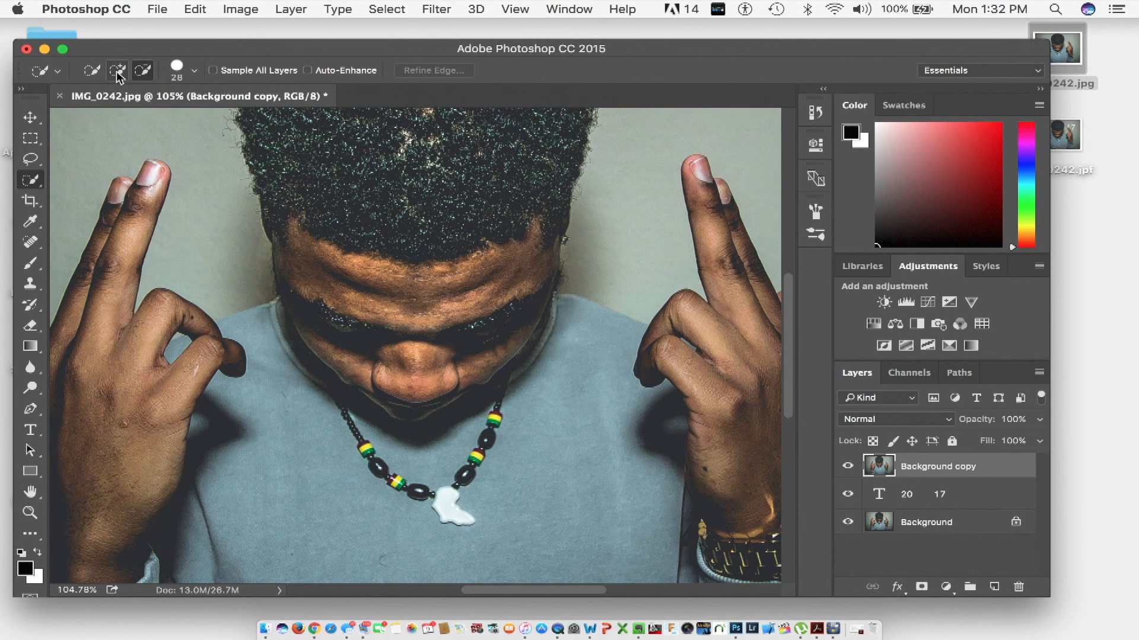
{"action": "left_click", "coordinate": [118, 71]}
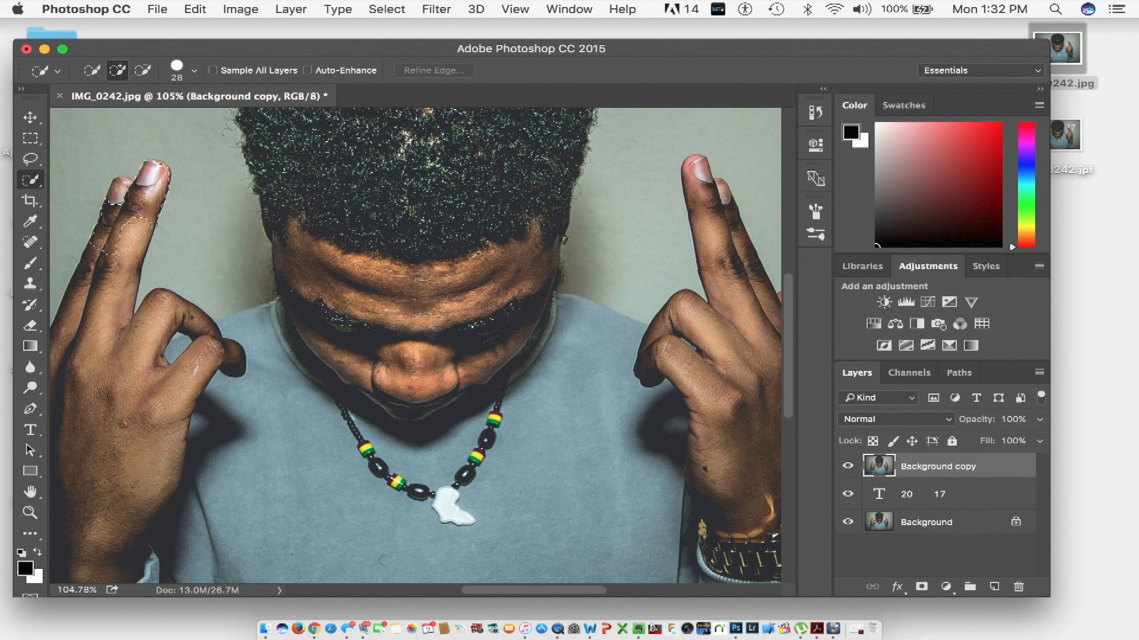
- Brush-select the raised fingers of the left and right hands on the photo copy
{"action": "left_click_drag", "start_coordinate": [106, 205], "coordinate": [90, 294]}
{"action": "left_click_drag", "start_coordinate": [147, 223], "coordinate": [85, 303]}
{"action": "mouse_move", "coordinate": [752, 270]}
{"action": "left_mouse_down"}
{"action": "mouse_move", "coordinate": [709, 190]}
{"action": "mouse_move", "coordinate": [725, 249]}
{"action": "left_mouse_up"}
{"action": "left_click_drag", "start_coordinate": [86, 304], "coordinate": [80, 322]}
{"action": "left_click", "coordinate": [291, 9]}
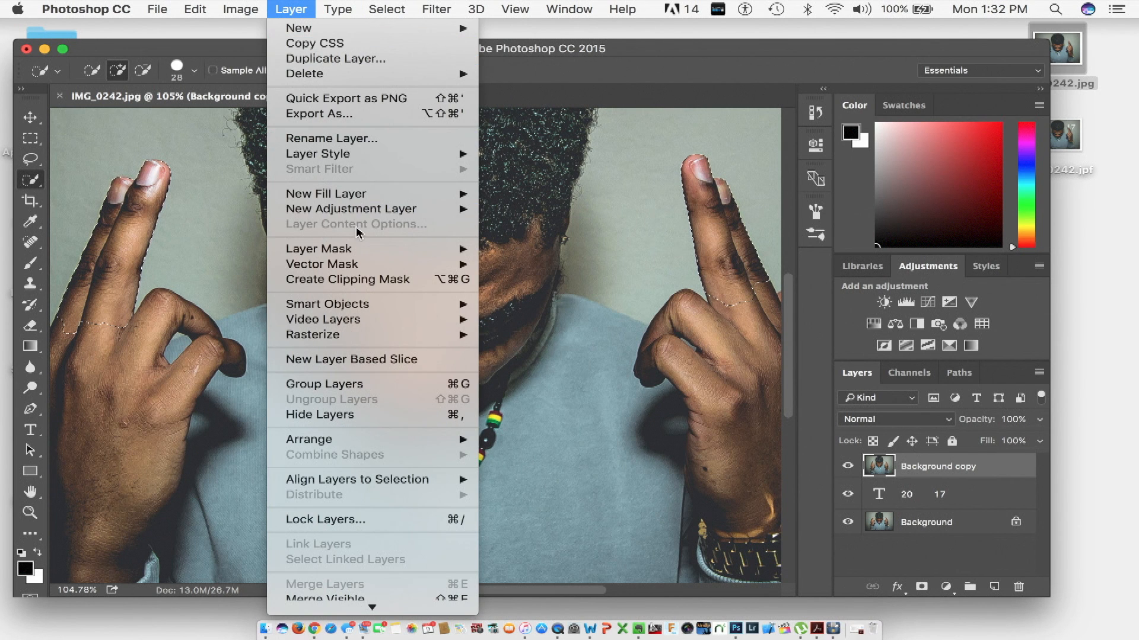
{"action": "mouse_move", "coordinate": [319, 247]}
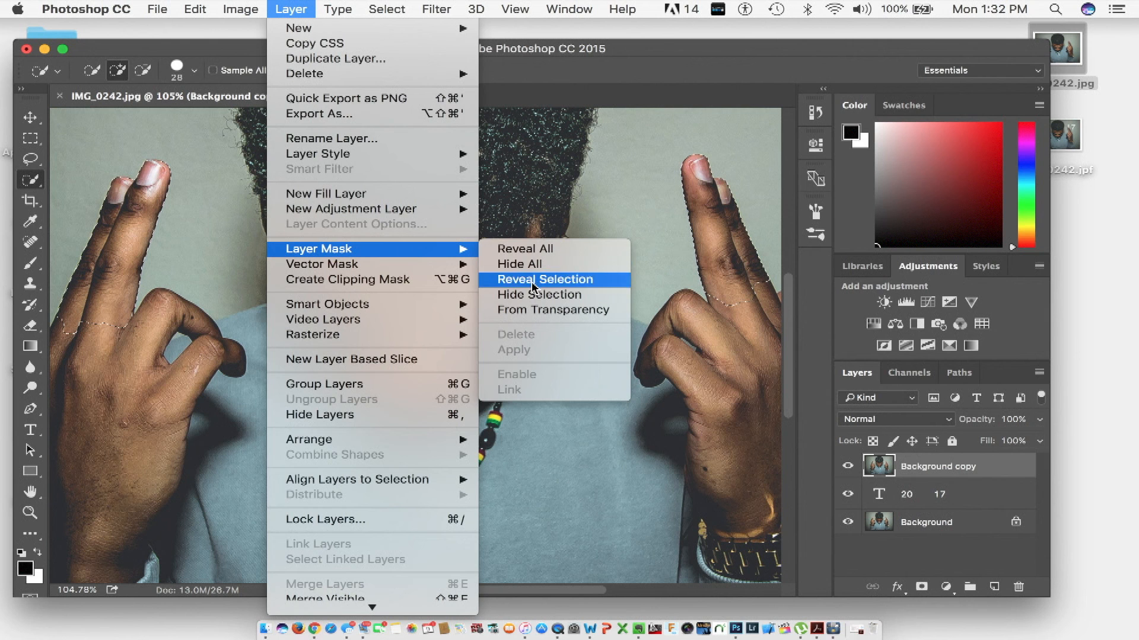
- Apply Layer Mask > Reveal Selection so the 20 and 17 show behind the fingers
{"action": "left_click", "coordinate": [534, 279]}
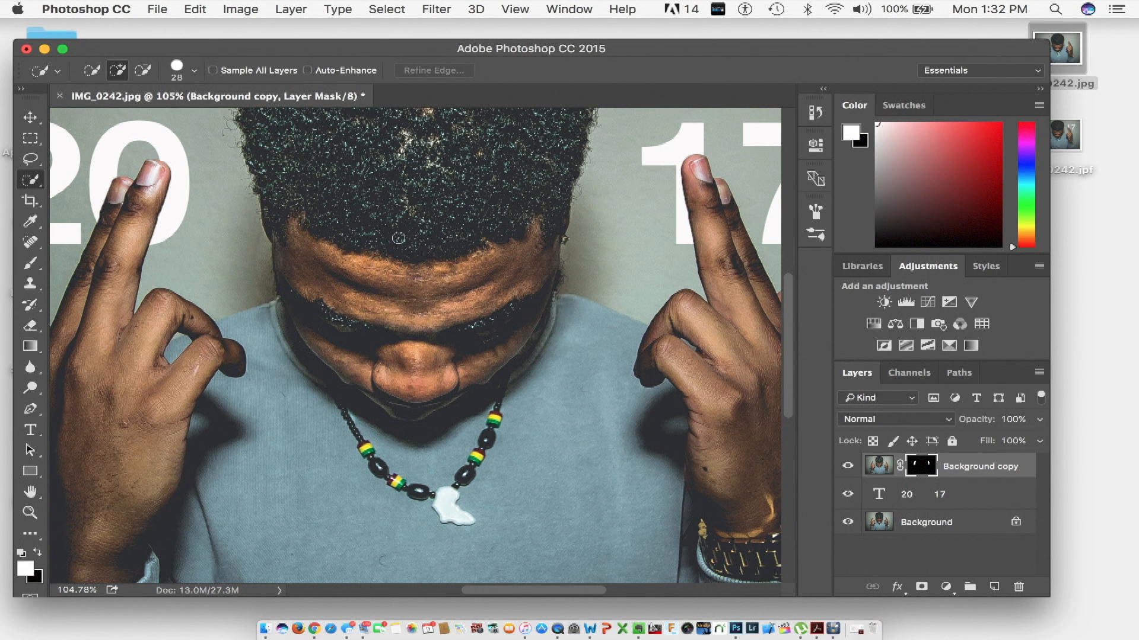
{"action": "scroll", "coordinate": [400, 238], "scroll_direction": "down", "scroll_amount": 4}
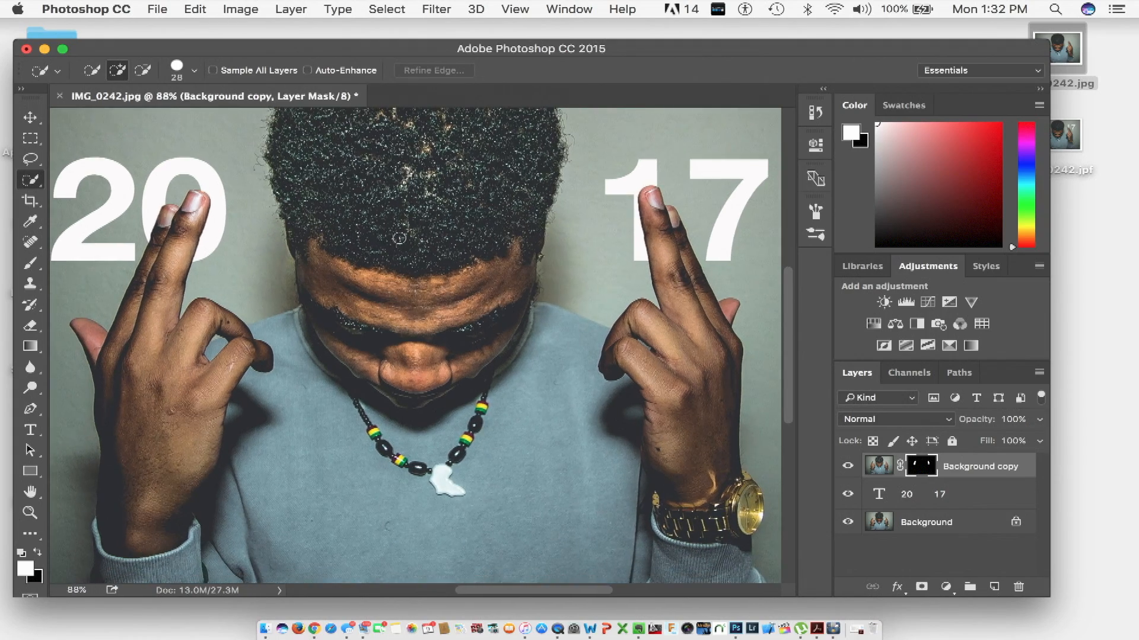
{"action": "scroll", "coordinate": [399, 238], "scroll_direction": "down", "scroll_amount": 2}
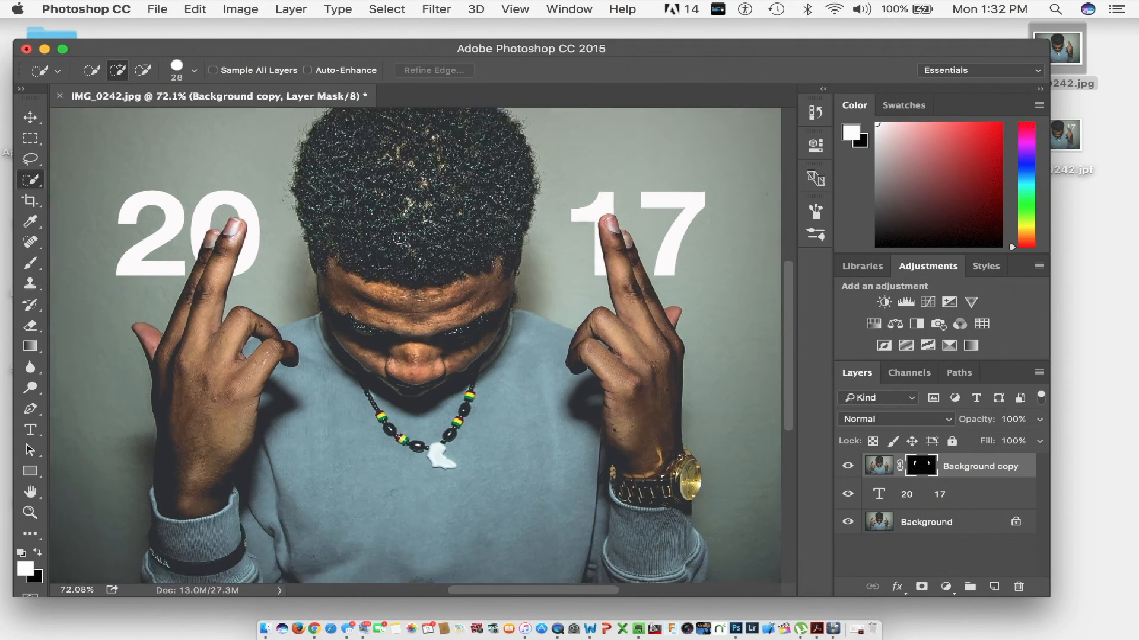
{"action": "scroll", "coordinate": [399, 239], "scroll_direction": "down", "scroll_amount": 2}
{"action": "scroll", "coordinate": [400, 239], "scroll_direction": "down", "scroll_amount": 2}
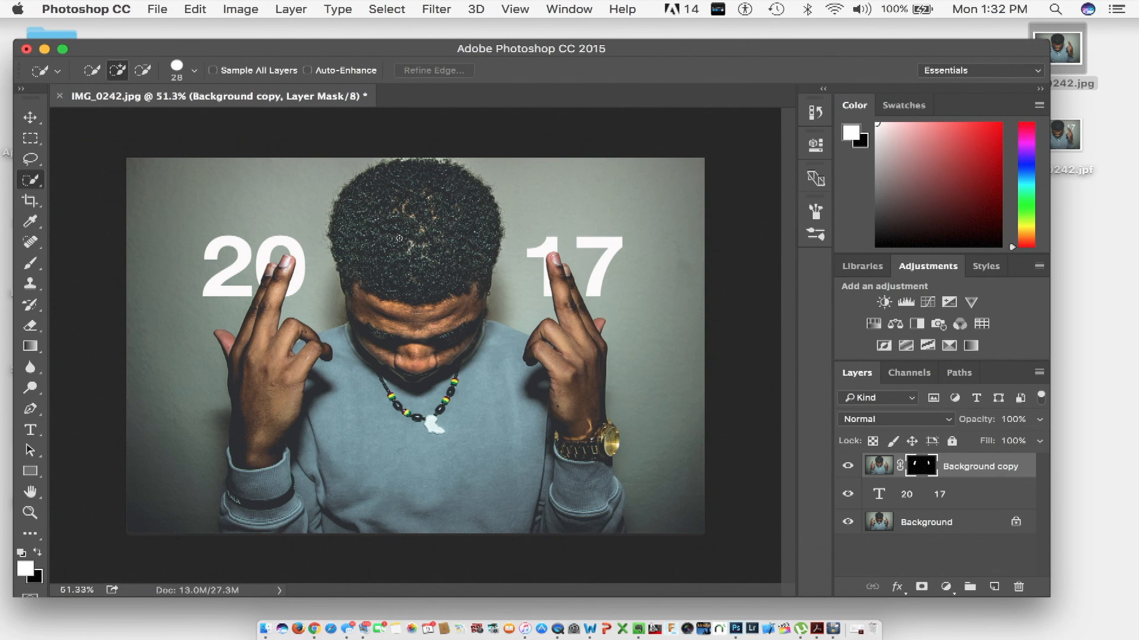